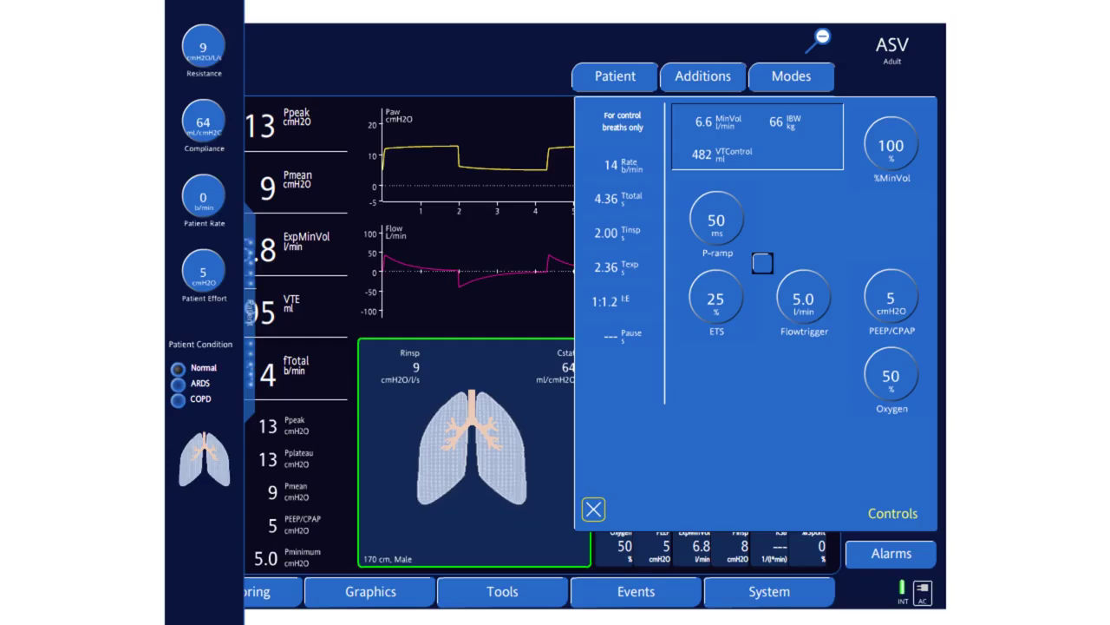
# Step: Switch the simulated patient's condition to ARDS and set %MinVol to 125 %
pyautogui.click(178, 382)
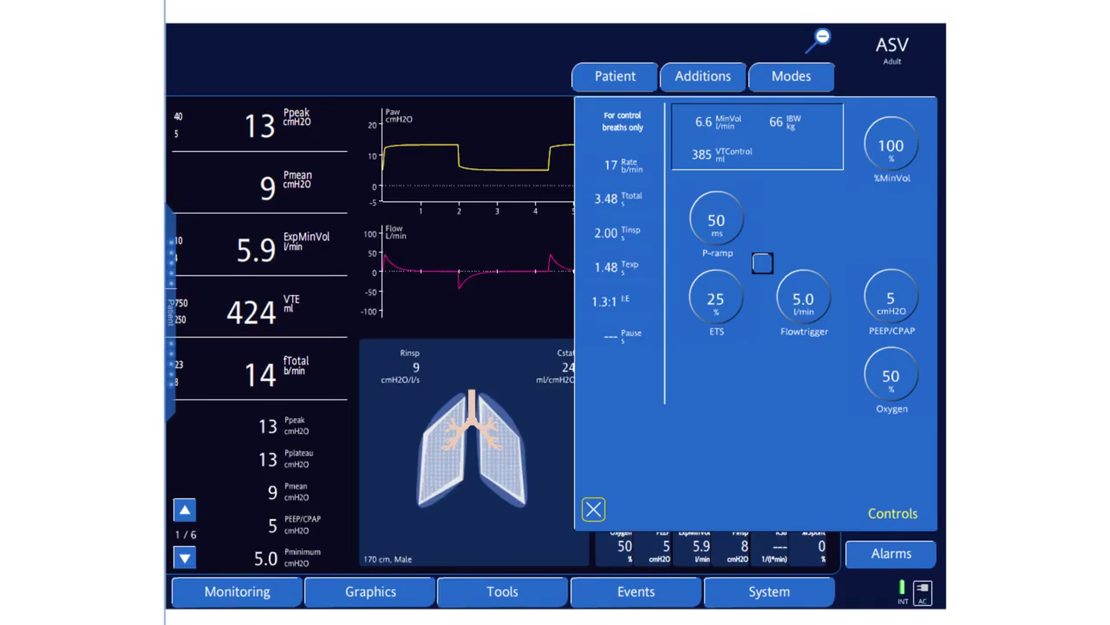
pyautogui.click(891, 146)
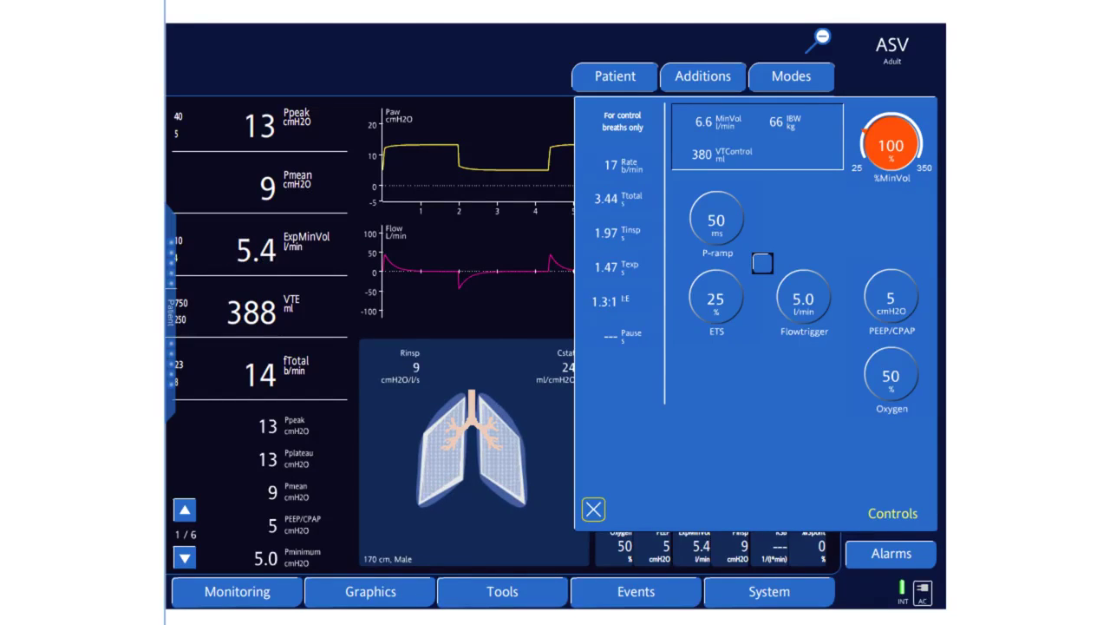
pyautogui.scroll(2, 891, 146)
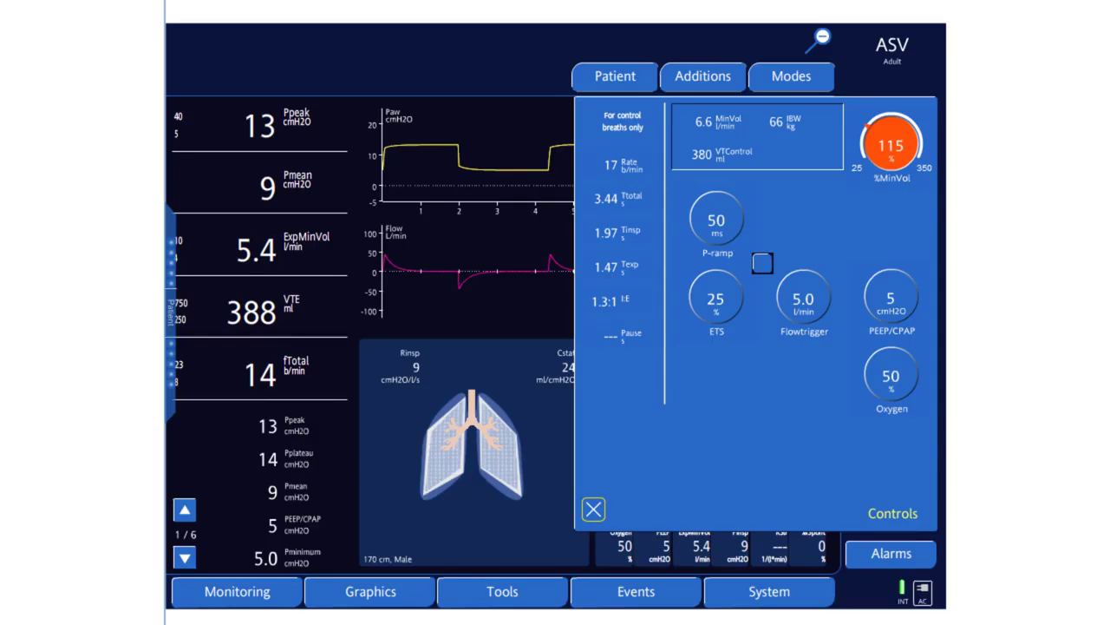
pyautogui.scroll(1, 891, 146)
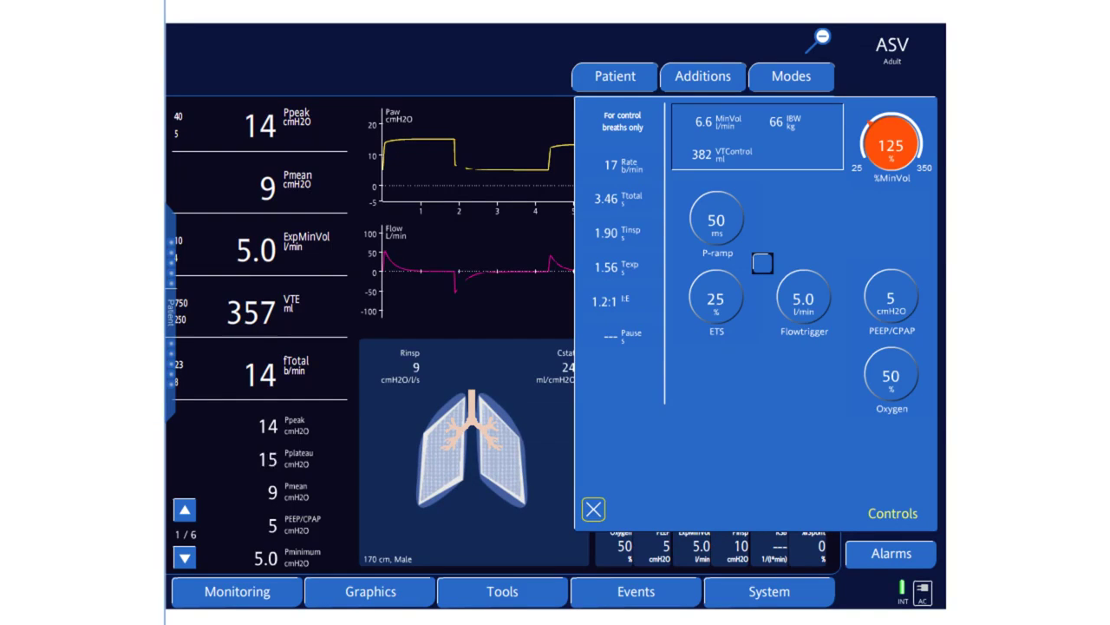
pyautogui.press('Return')
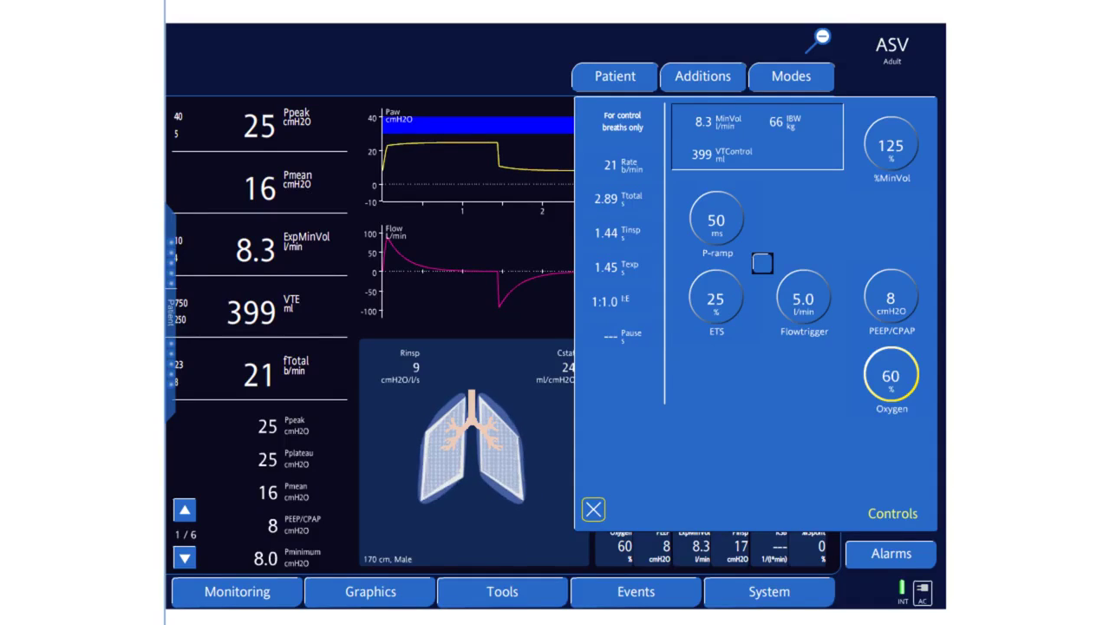
# Step: Set the ventilator's Flowtrigger to 4.0 l/min
pyautogui.click(762, 262)
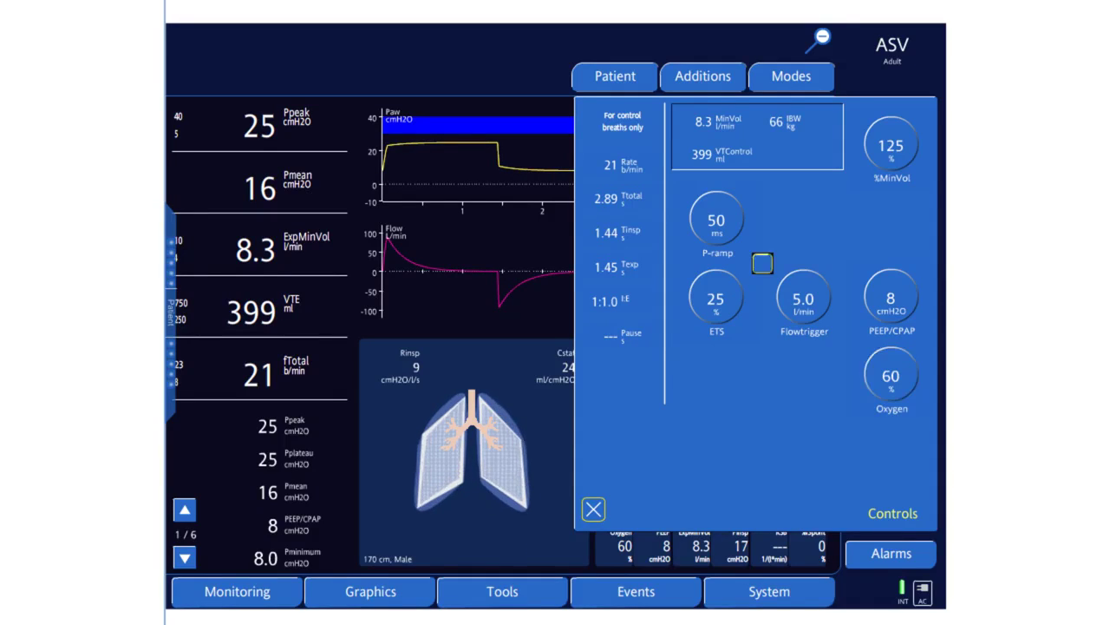
pyautogui.click(762, 262)
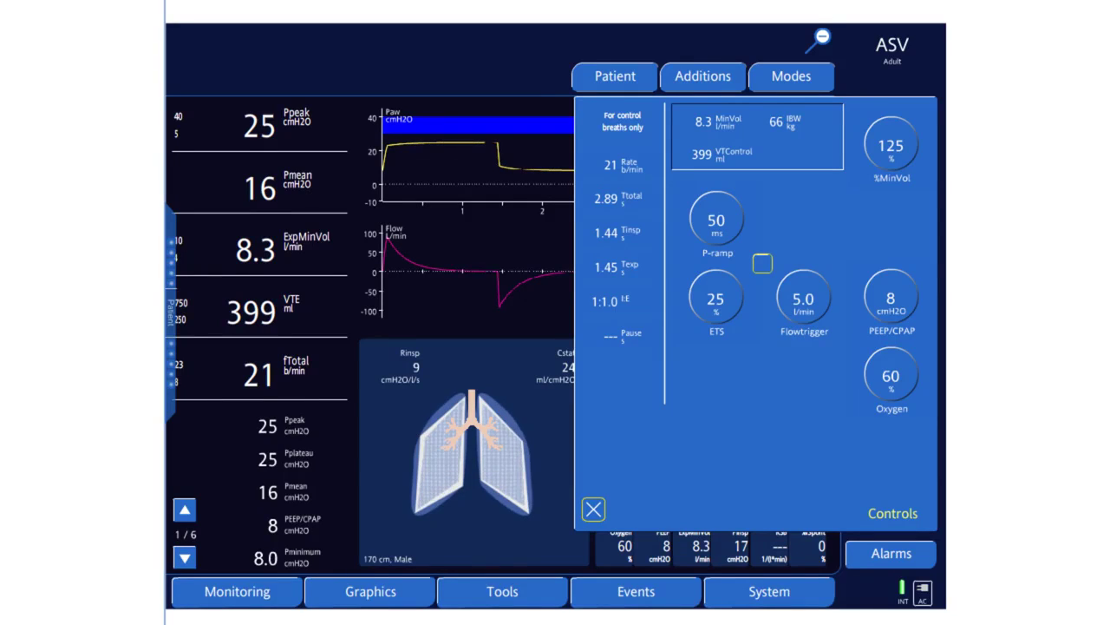
pyautogui.scroll(-3, 763, 263)
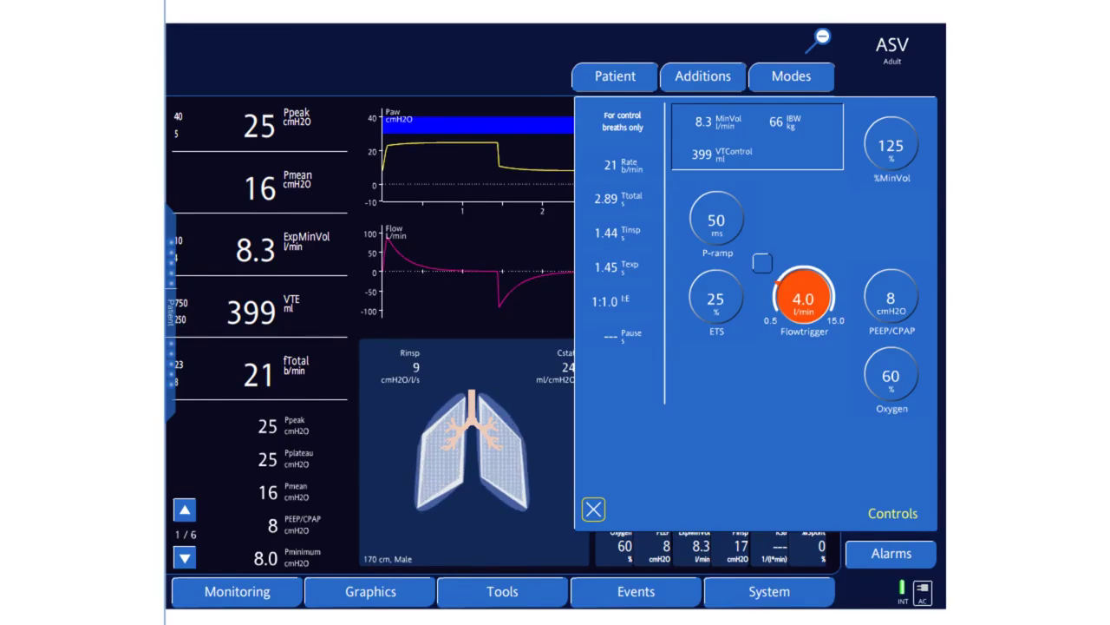
pyautogui.click(762, 263)
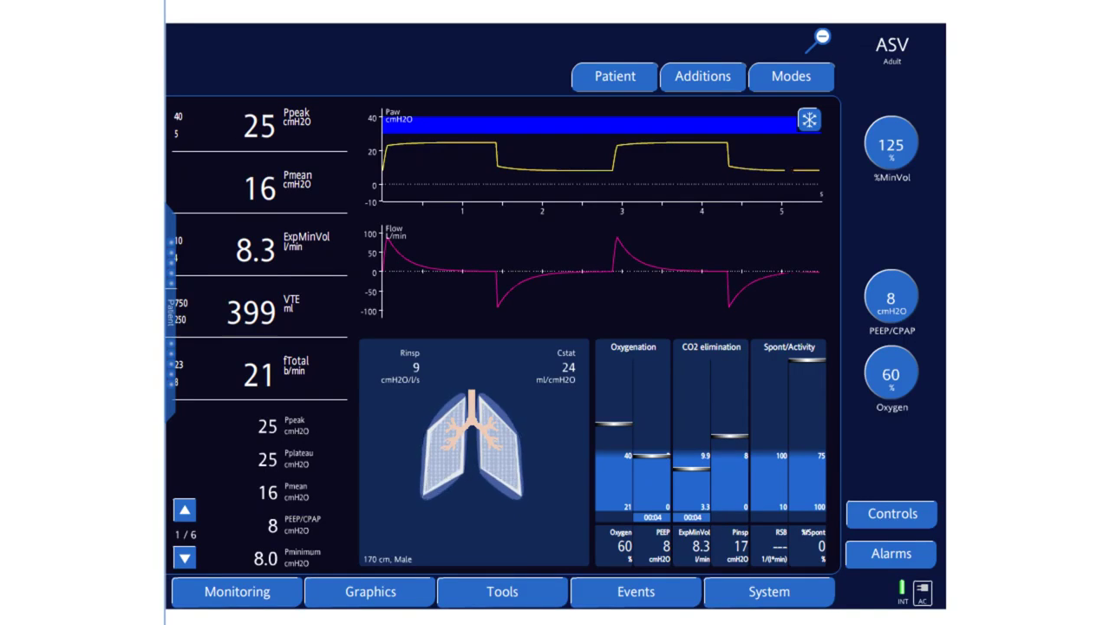
# Step: Replace the Dynamic Lung graphic with the ASV Graph and the VentStatus graphic with the ASV Monitor
pyautogui.click(473, 451)
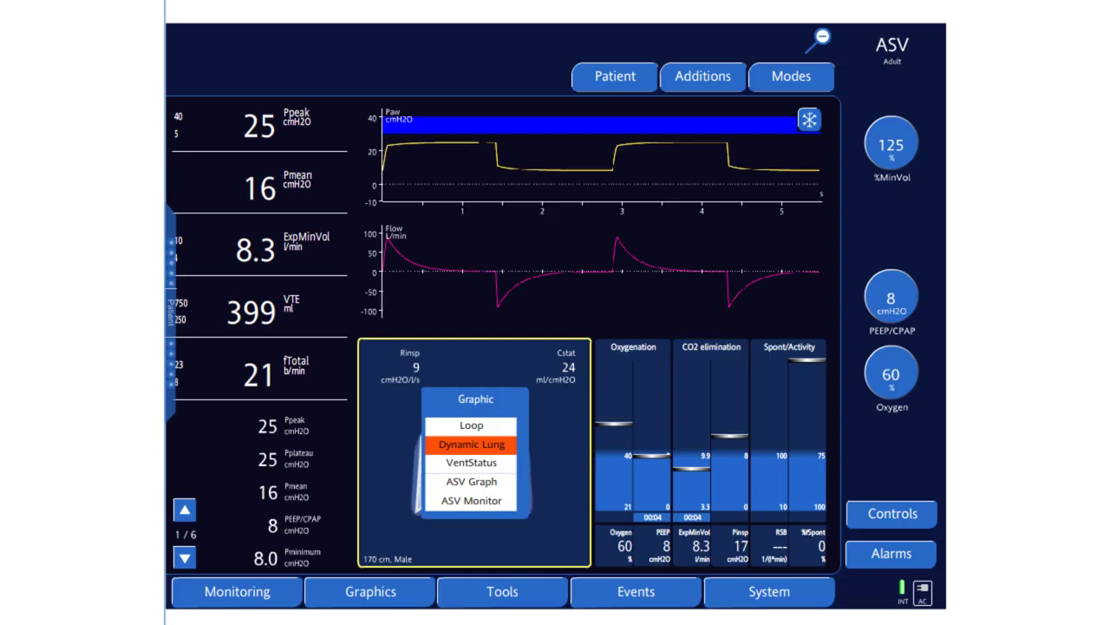
pyautogui.click(471, 481)
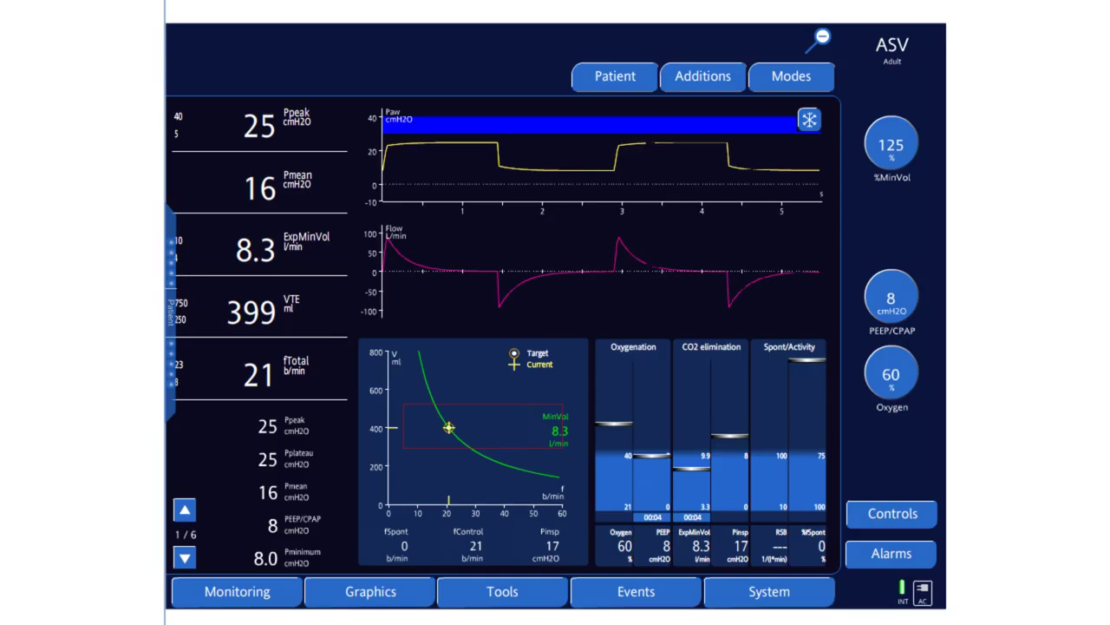
pyautogui.click(711, 451)
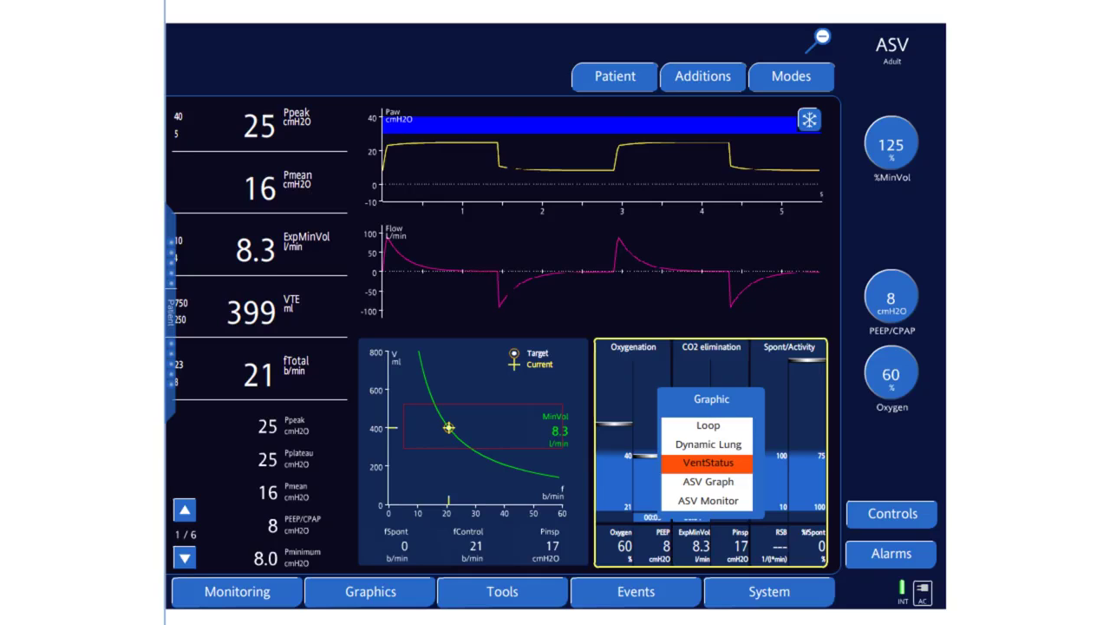
pyautogui.click(708, 500)
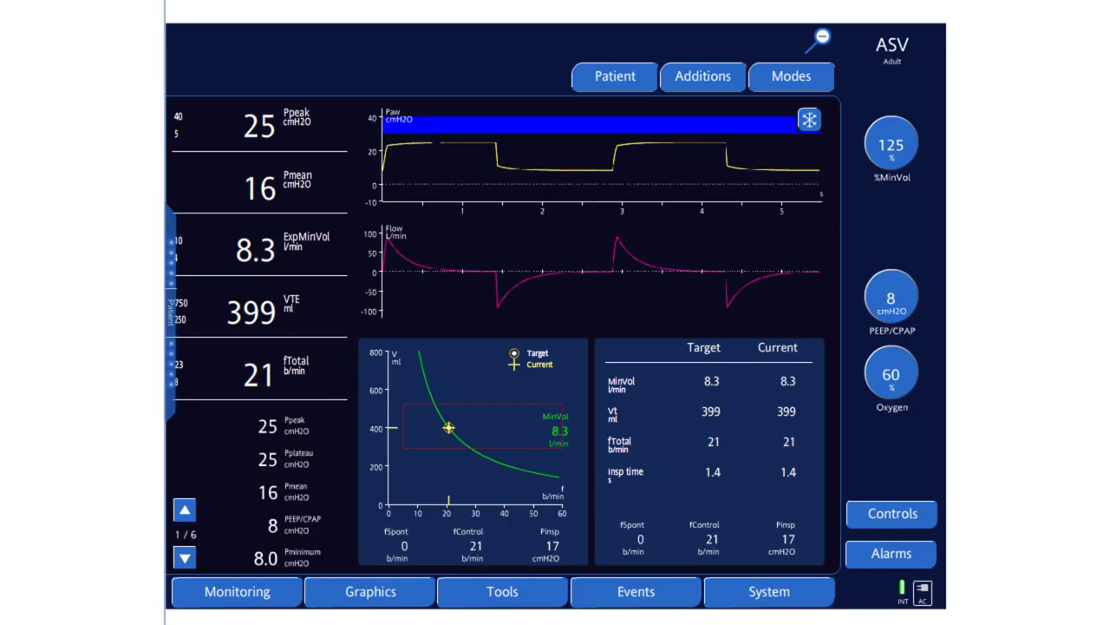
# Step: Set the simulated patient's lung compliance to 18 ml/cmH2O
pyautogui.click(171, 312)
pyautogui.click(204, 121)
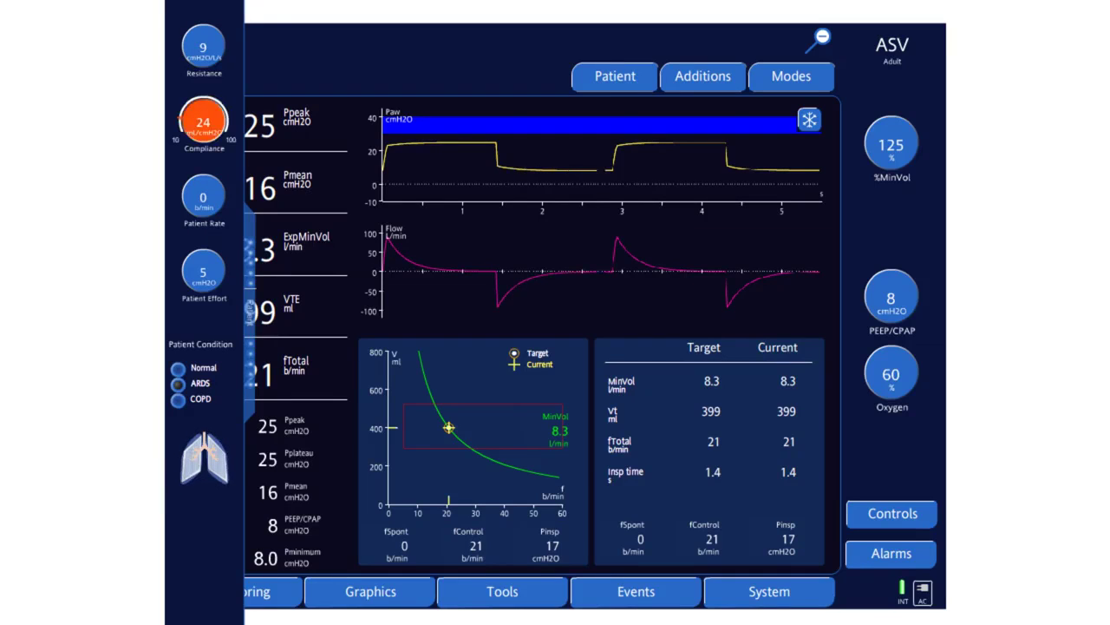
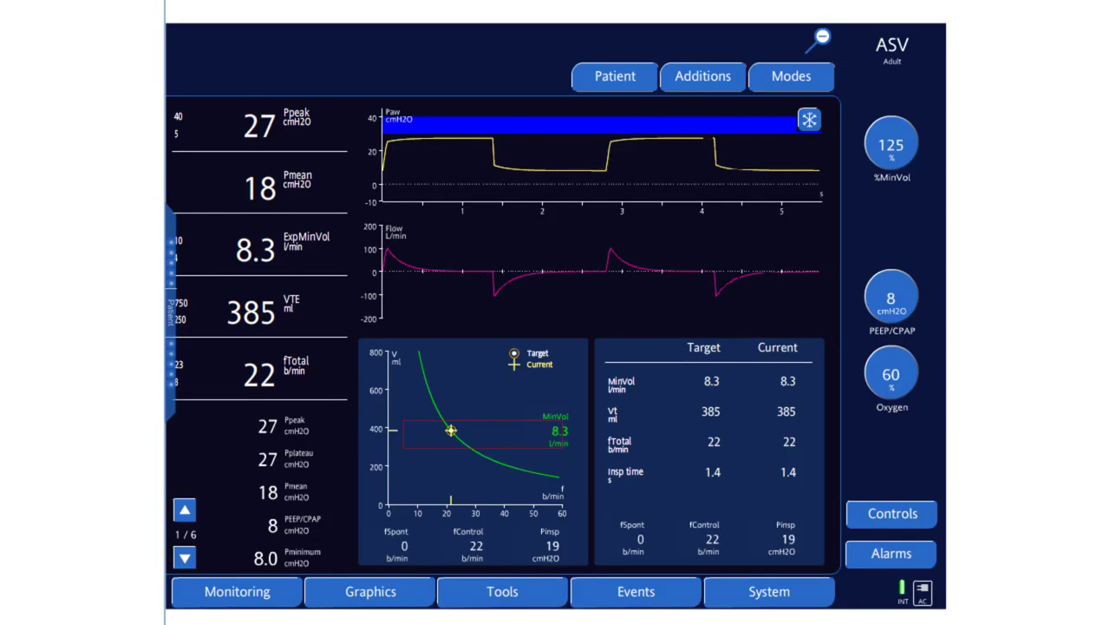
pyautogui.click(204, 122)
pyautogui.scroll(-1, 204, 122)
pyautogui.scroll(-2, 204, 123)
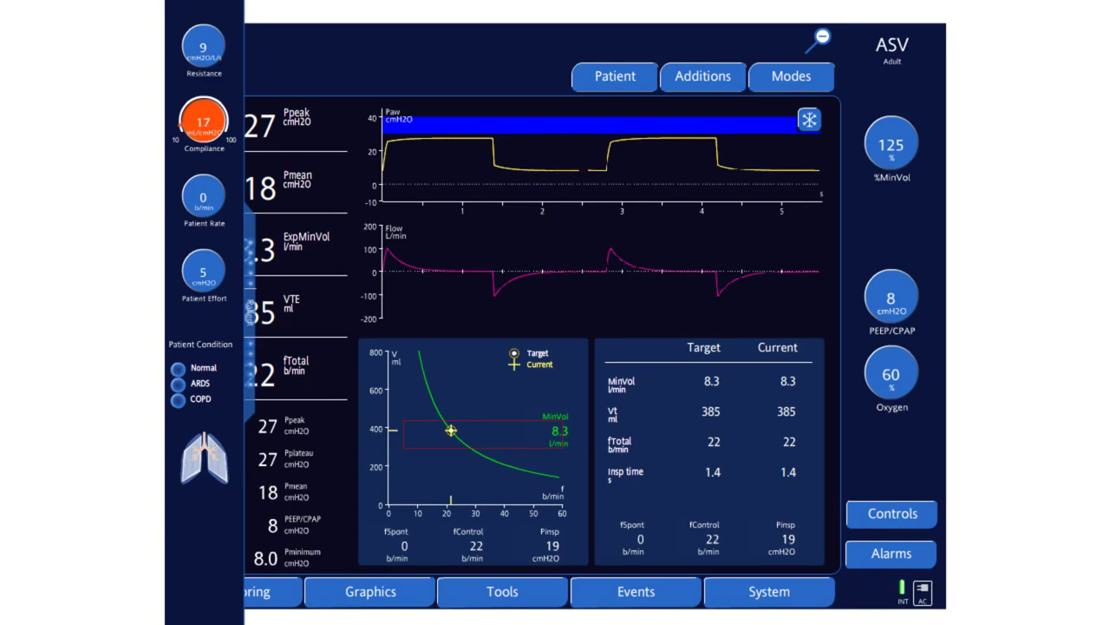
pyautogui.scroll(1, 204, 122)
pyautogui.click(204, 123)
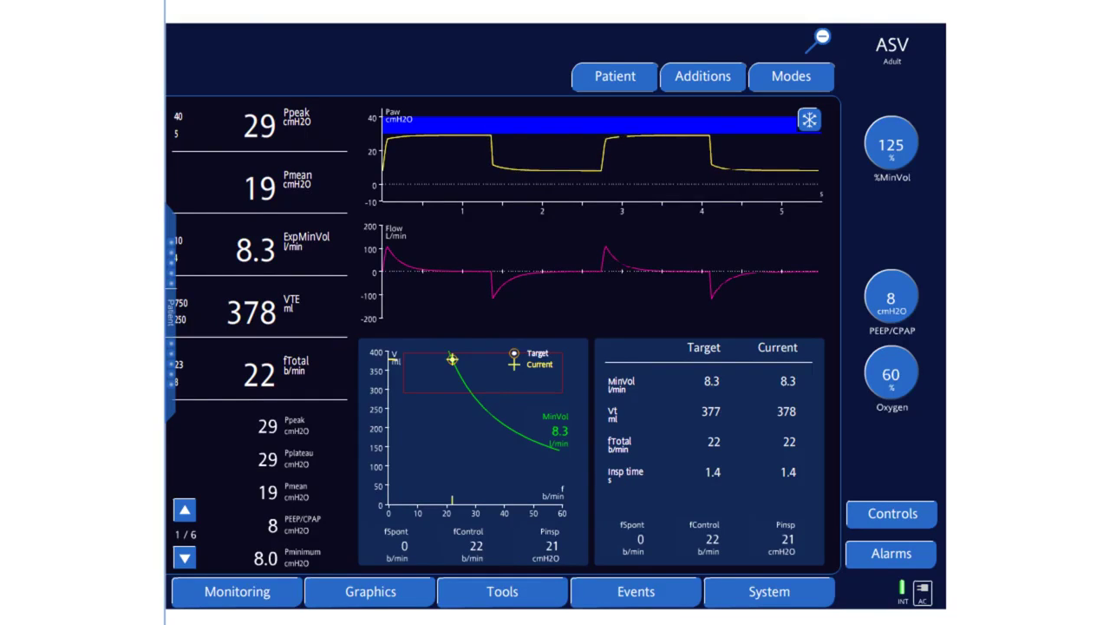
# Step: Set the simulated patient's effort to 7 cmH2O
pyautogui.click(204, 271)
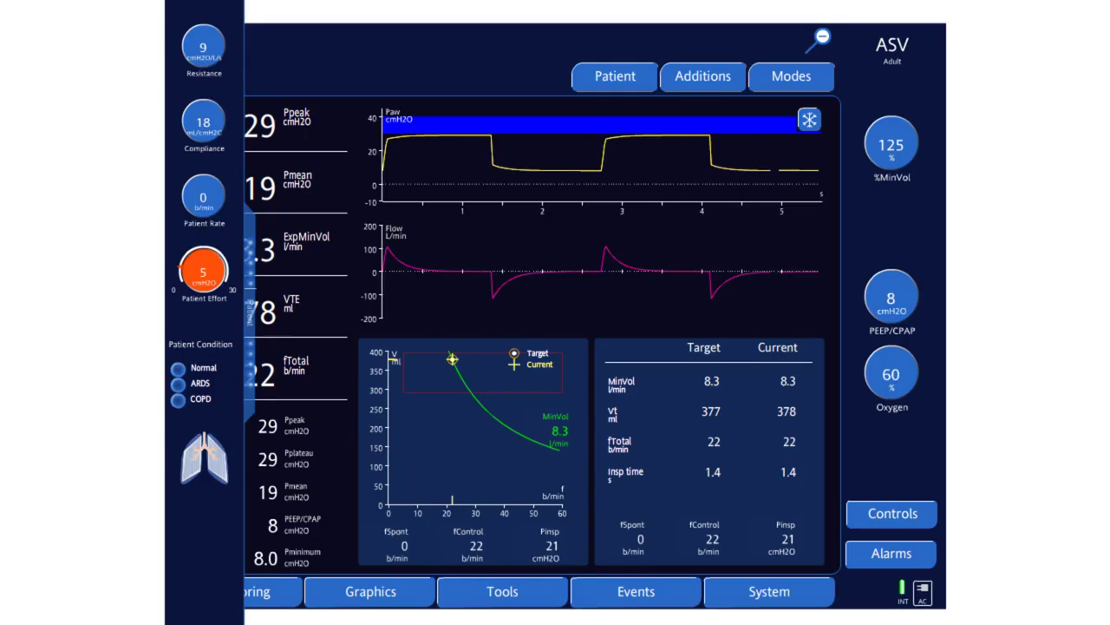
pyautogui.press('Up')
pyautogui.press('Up')
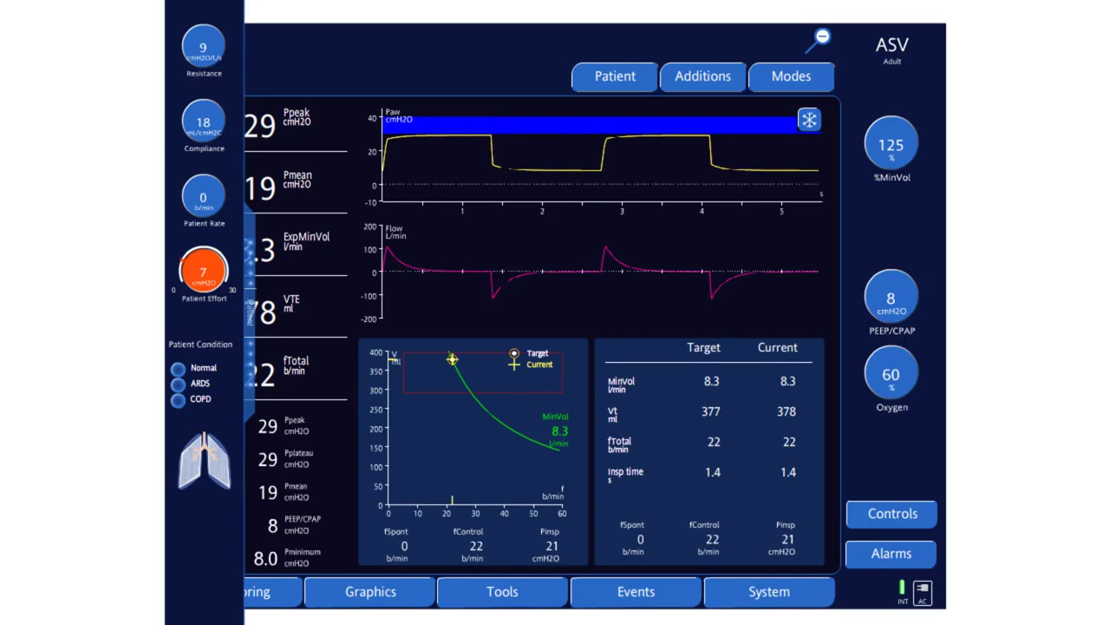
pyautogui.click(204, 271)
# Step: Set the simulated patient's spontaneous breathing rate to 15 b/min
pyautogui.click(204, 196)
pyautogui.press('Up')
pyautogui.press('Up')
pyautogui.press('Up')
pyautogui.press('Up')
pyautogui.press('Up')
pyautogui.press('Up')
pyautogui.press('Up')
pyautogui.press('Up')
pyautogui.press('Up')
pyautogui.press('Up')
pyautogui.press('Up')
pyautogui.press('Up')
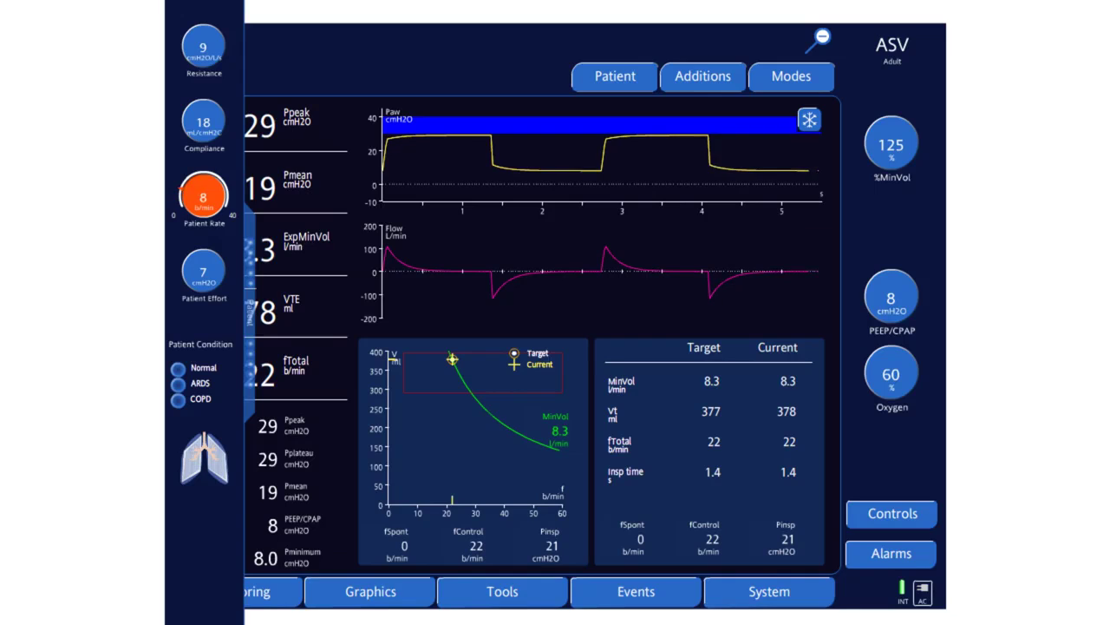
pyautogui.press('Up')
pyautogui.press('Up')
pyautogui.press('Up')
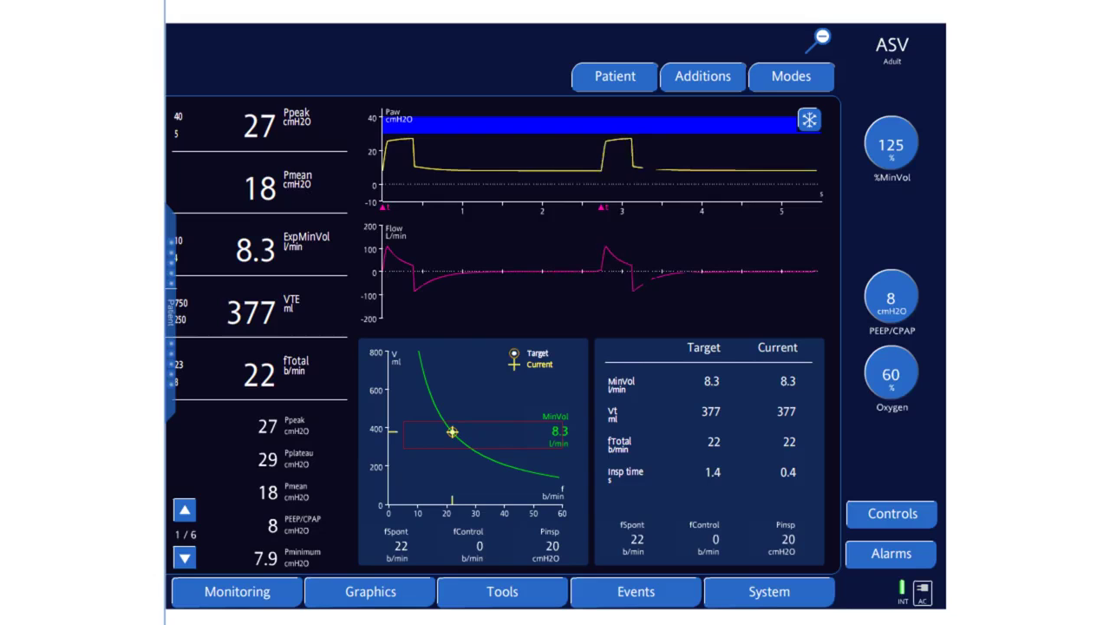
# Step: Raise the simulated patient's lung compliance to 26 ml/cmH2O
pyautogui.click(204, 121)
pyautogui.scroll(4, 204, 122)
pyautogui.scroll(3, 204, 121)
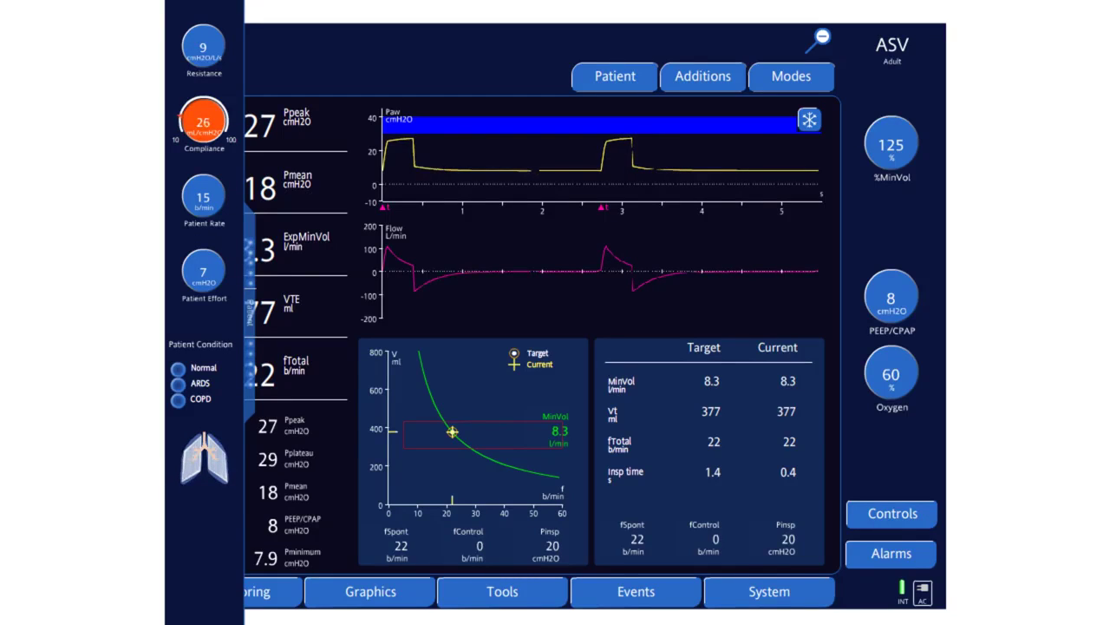
pyautogui.click(203, 122)
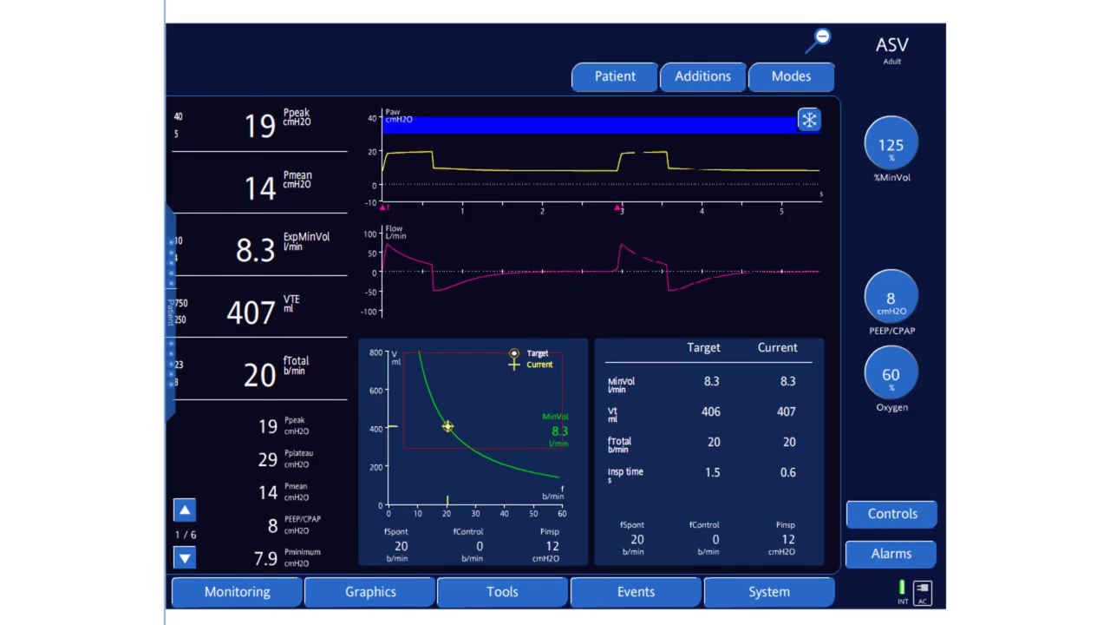
# Step: Raise the simulated patient's lung compliance to 33 ml/cmH2O
pyautogui.click(204, 121)
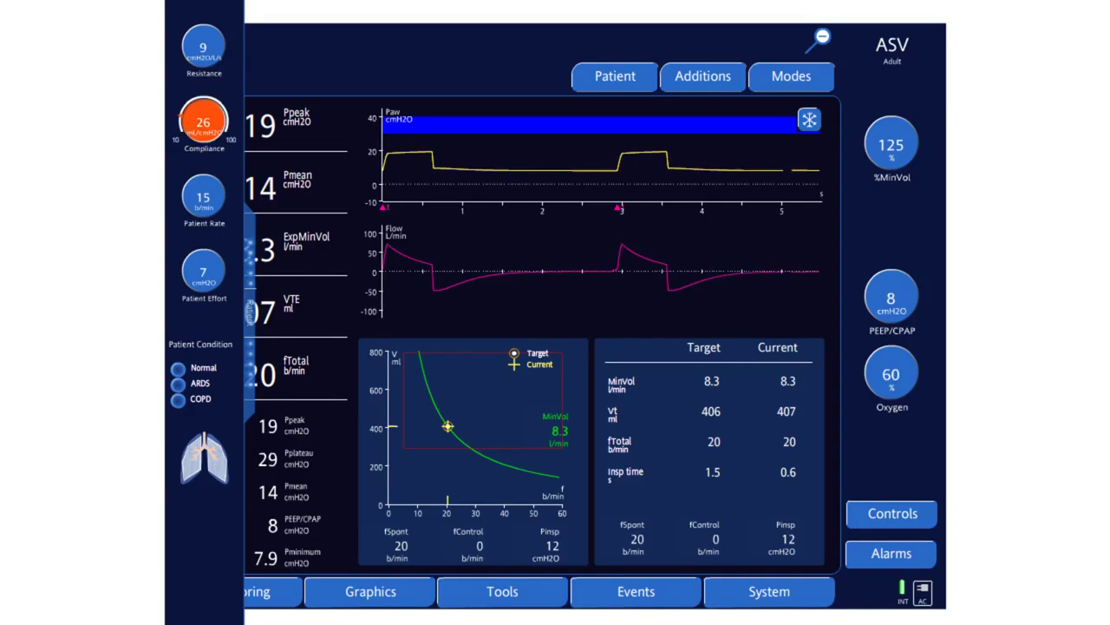
pyautogui.scroll(6, 204, 122)
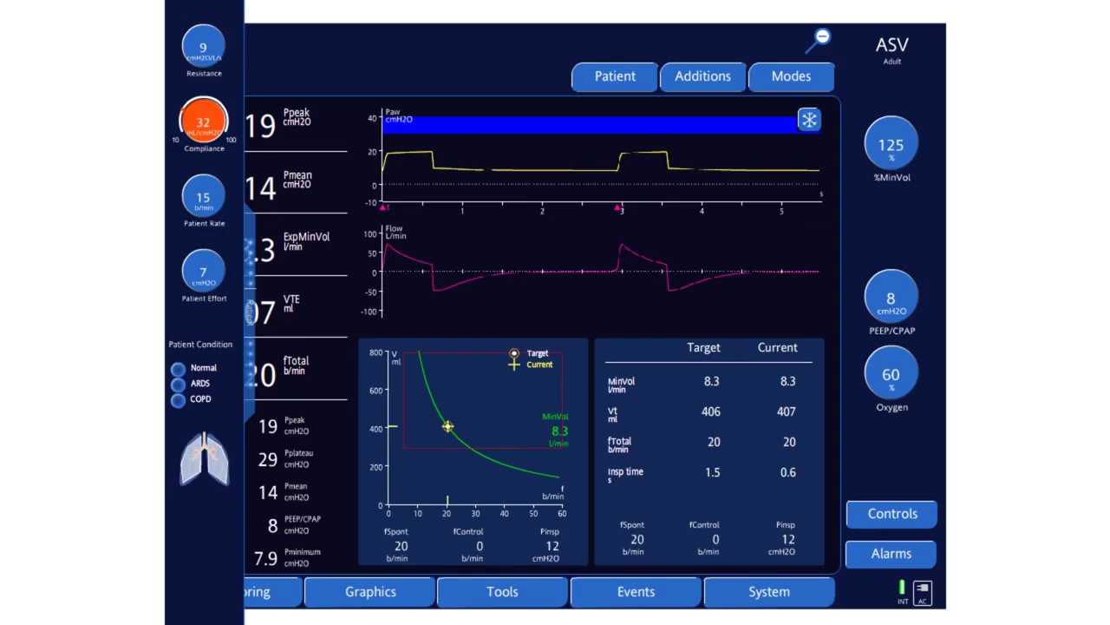
pyautogui.scroll(1, 204, 121)
pyautogui.click(204, 121)
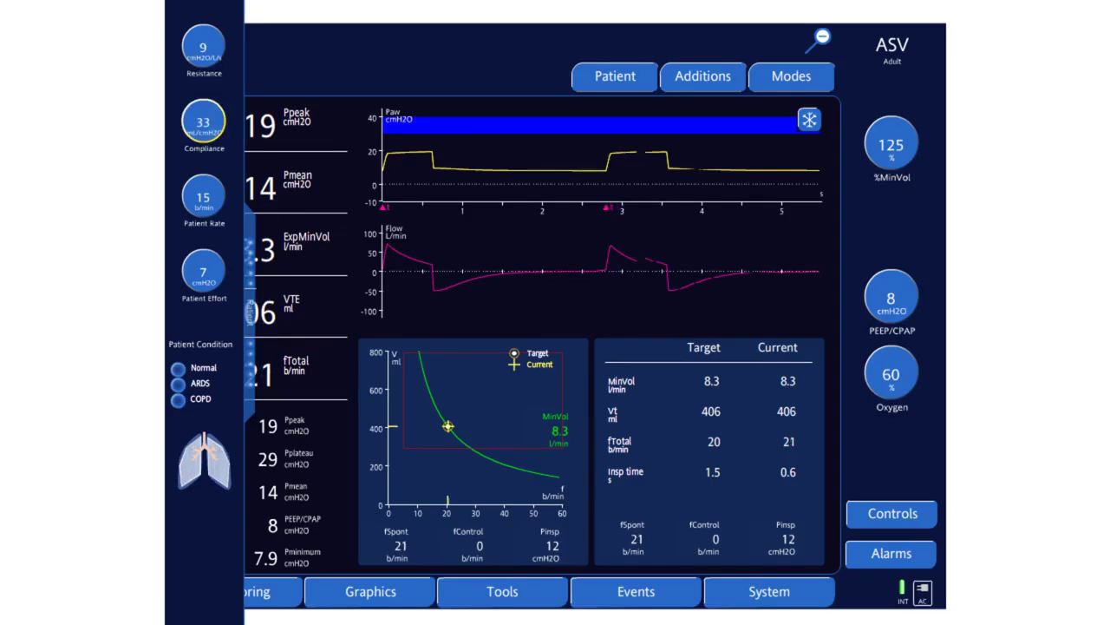